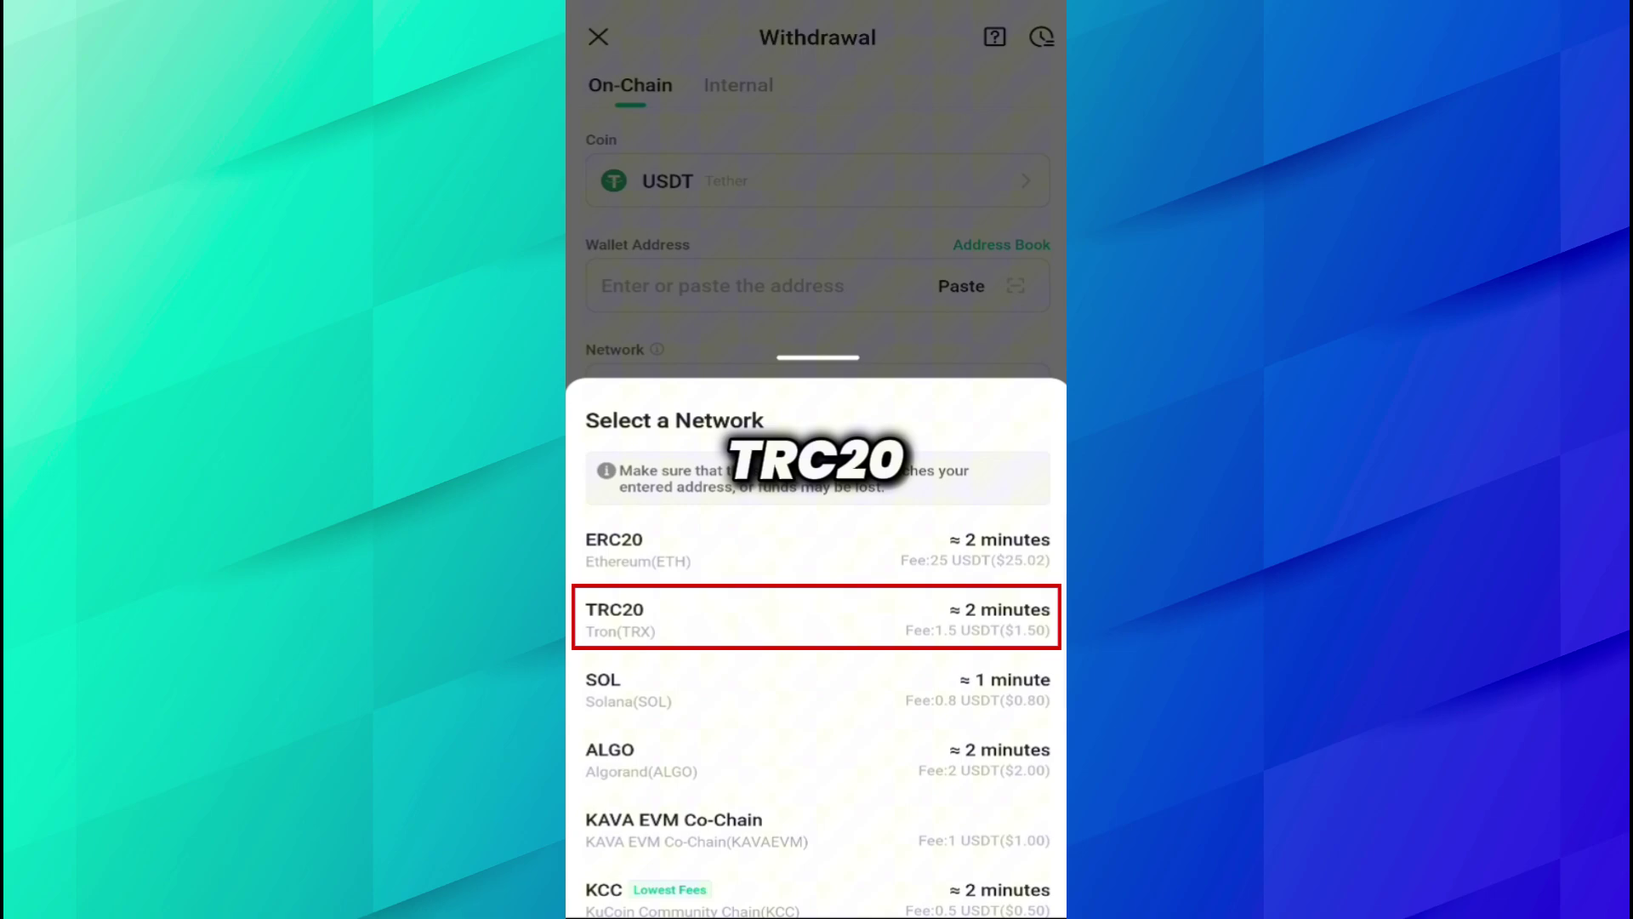
scroll(817, 702, down, 2)
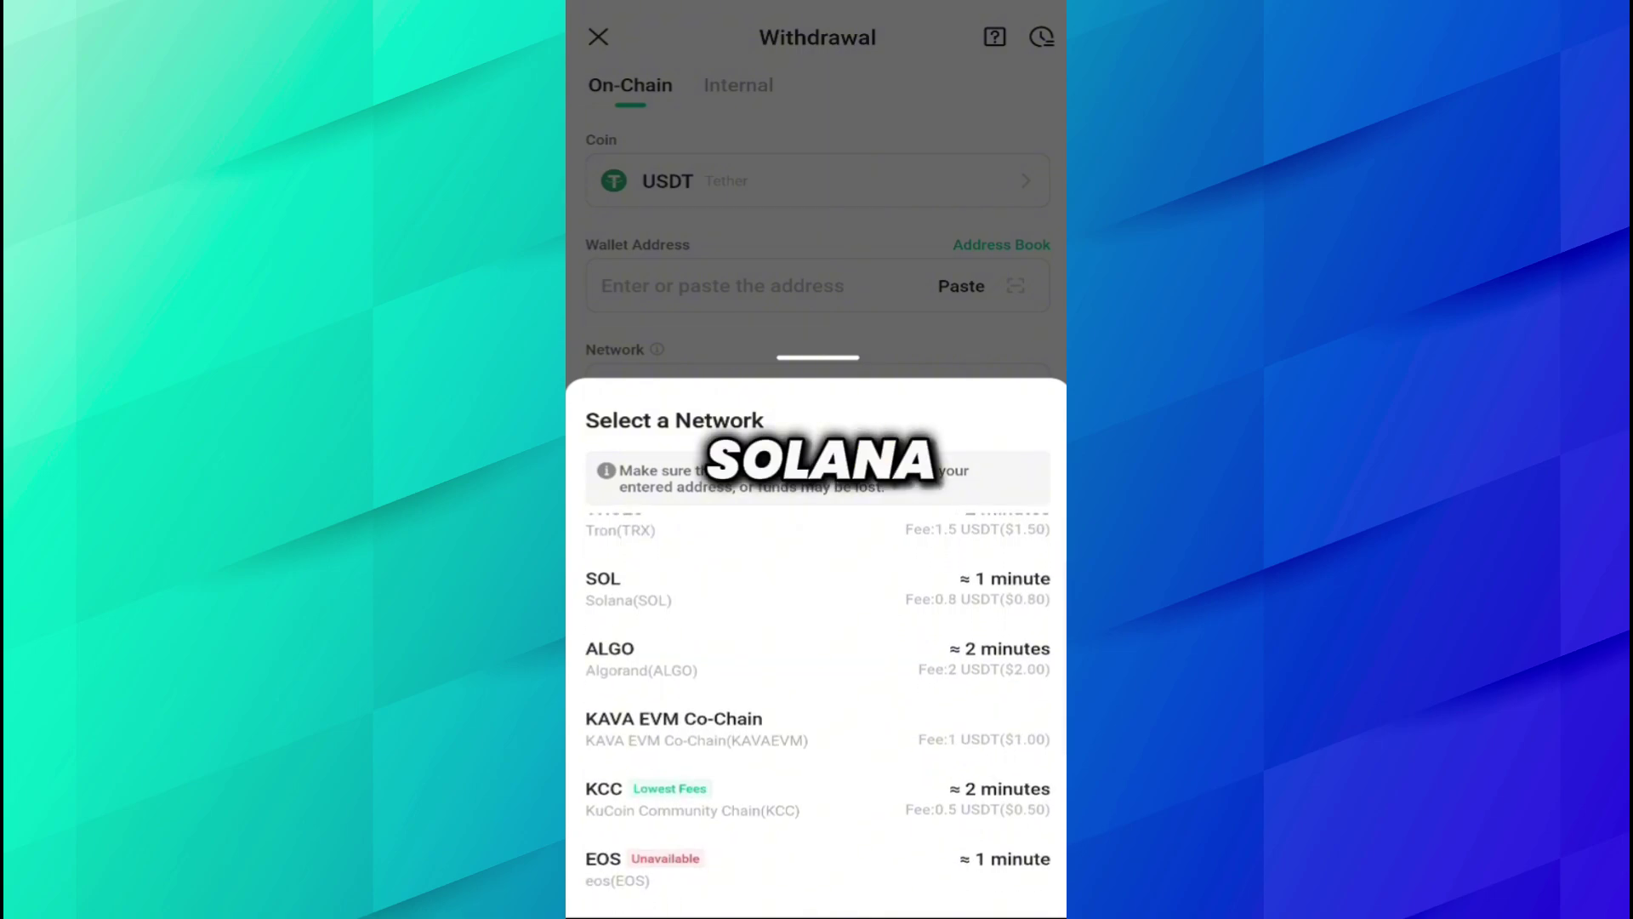
scroll(817, 702, up, 2)
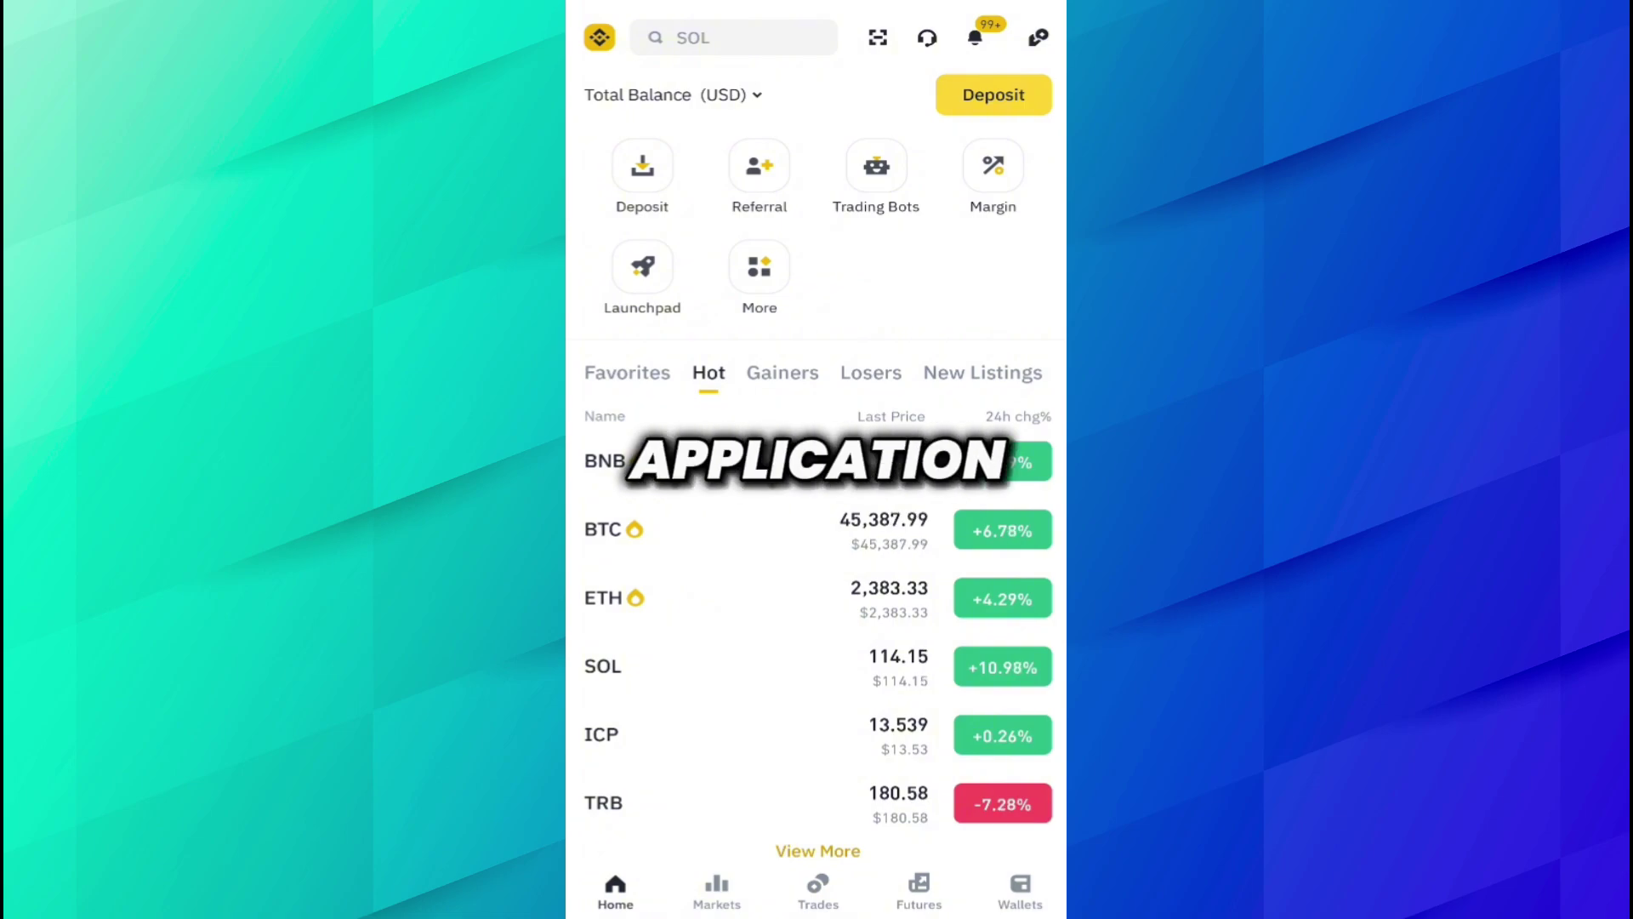
Start a new crypto deposit from the Binance wallet overview.
click(1020, 894)
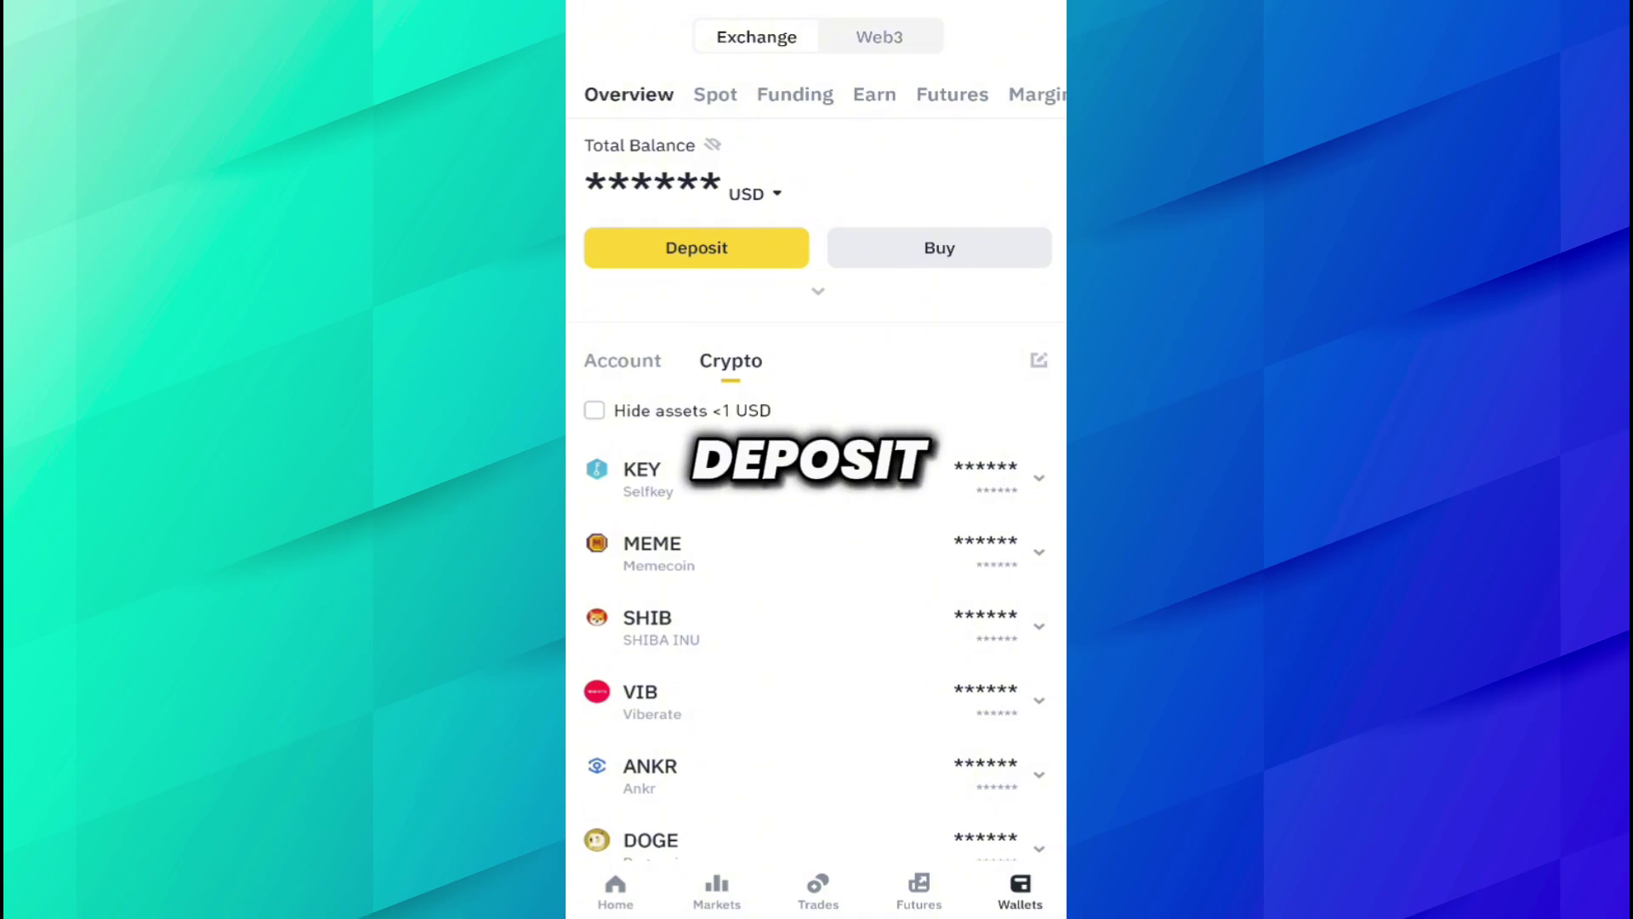
click(695, 247)
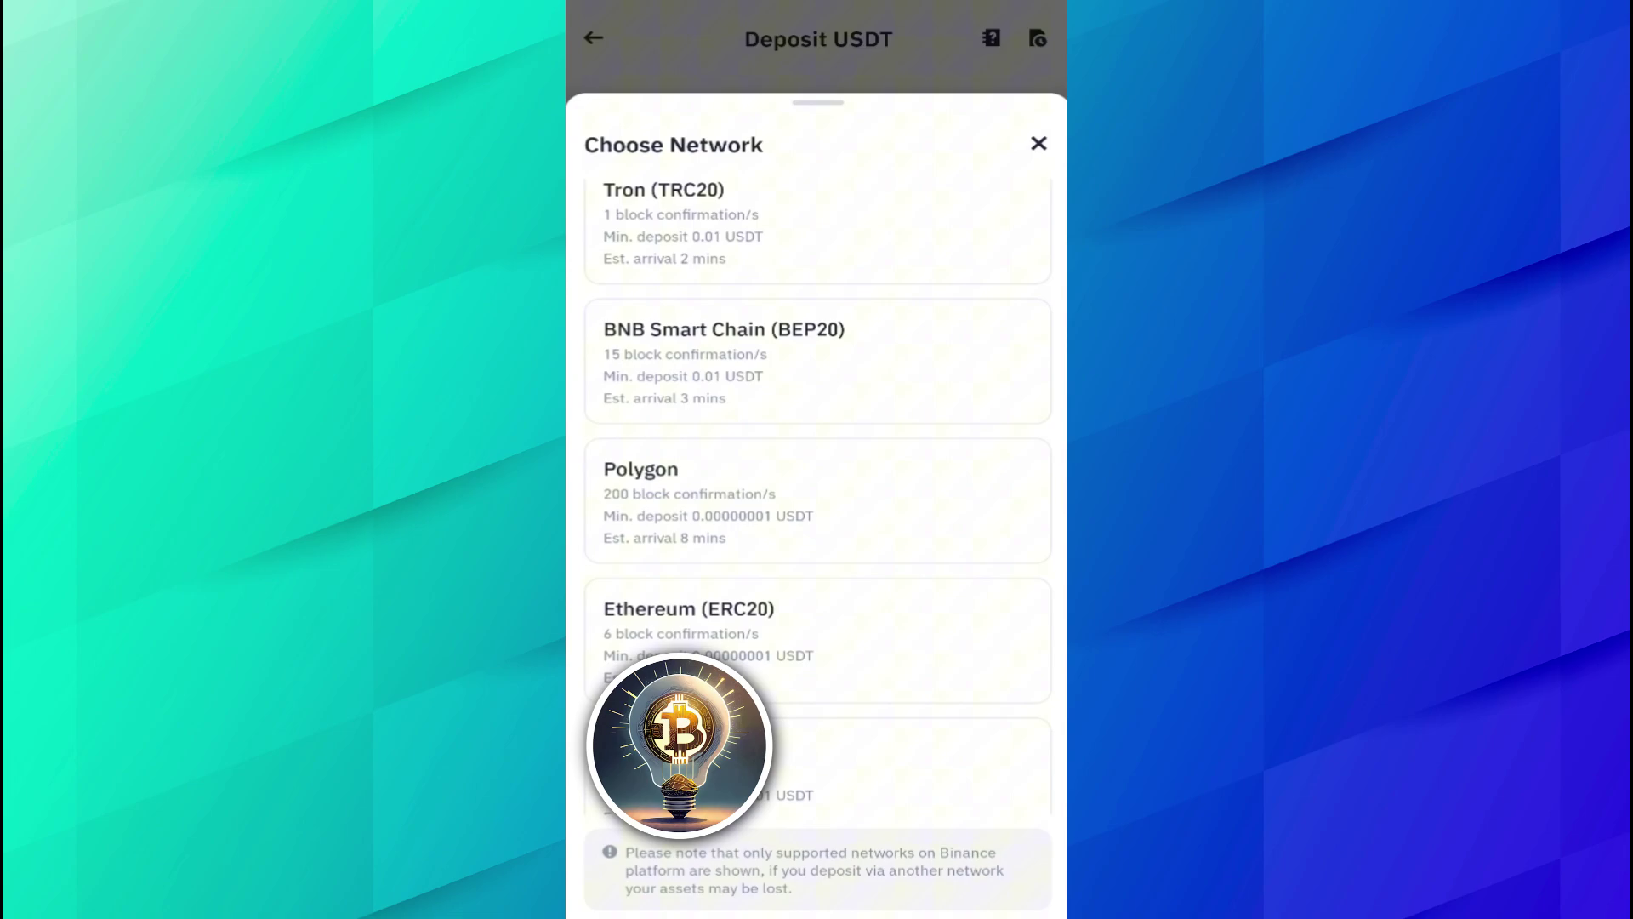
scroll(984, 525, down, 5)
scroll(984, 525, down, 2)
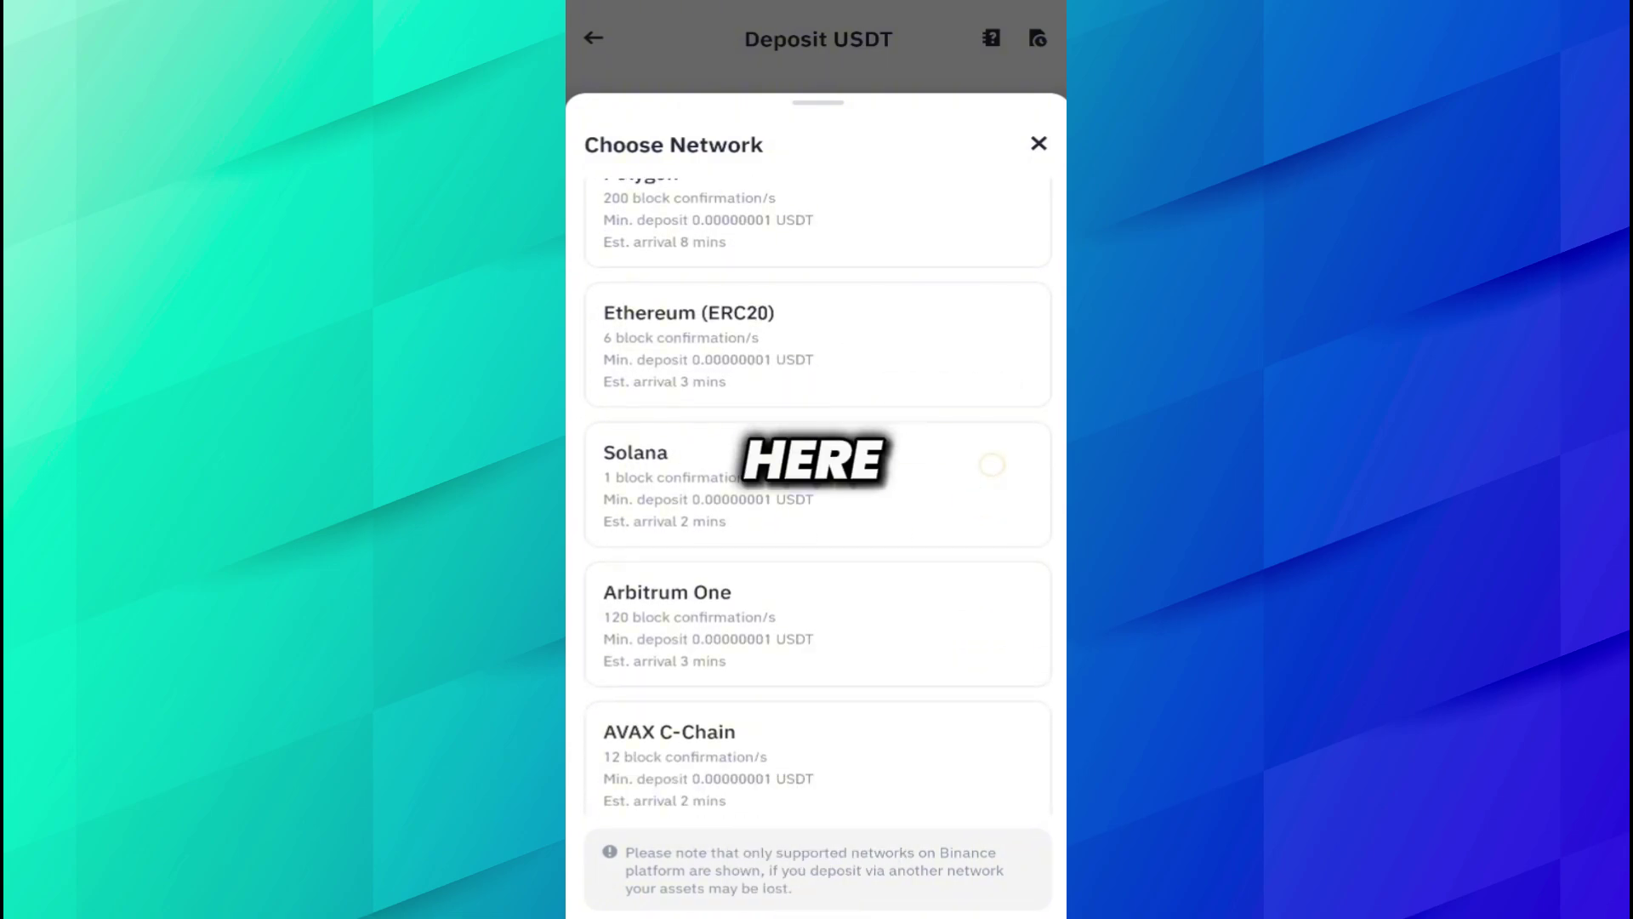
Choose Solana as the USDT deposit network and copy the deposit address.
click(664, 485)
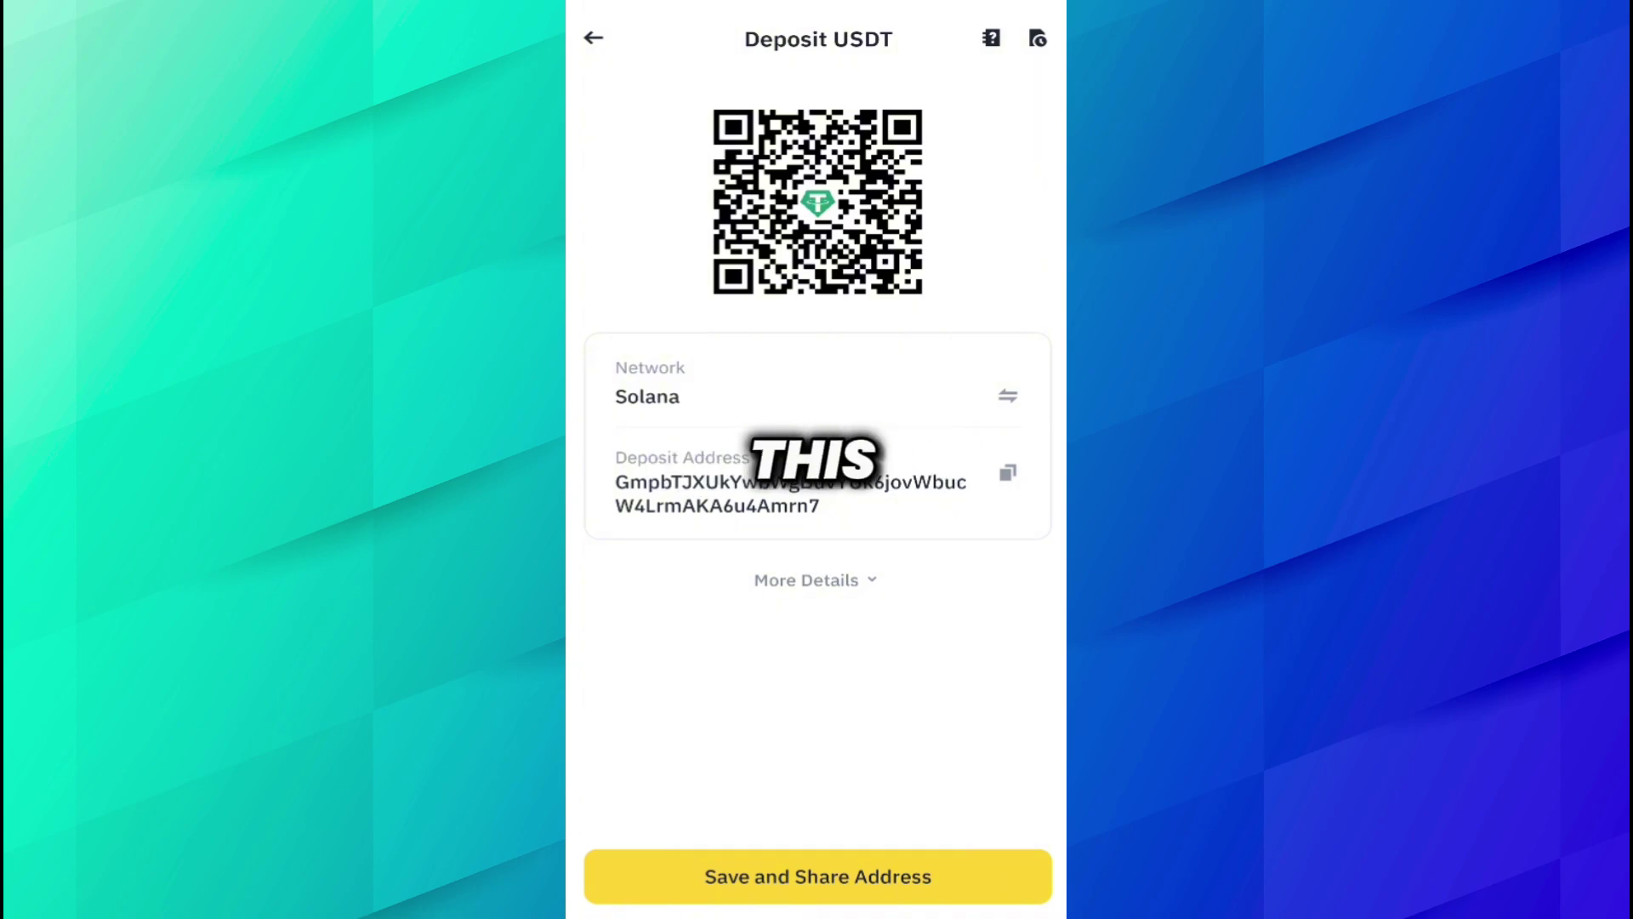
click(1008, 474)
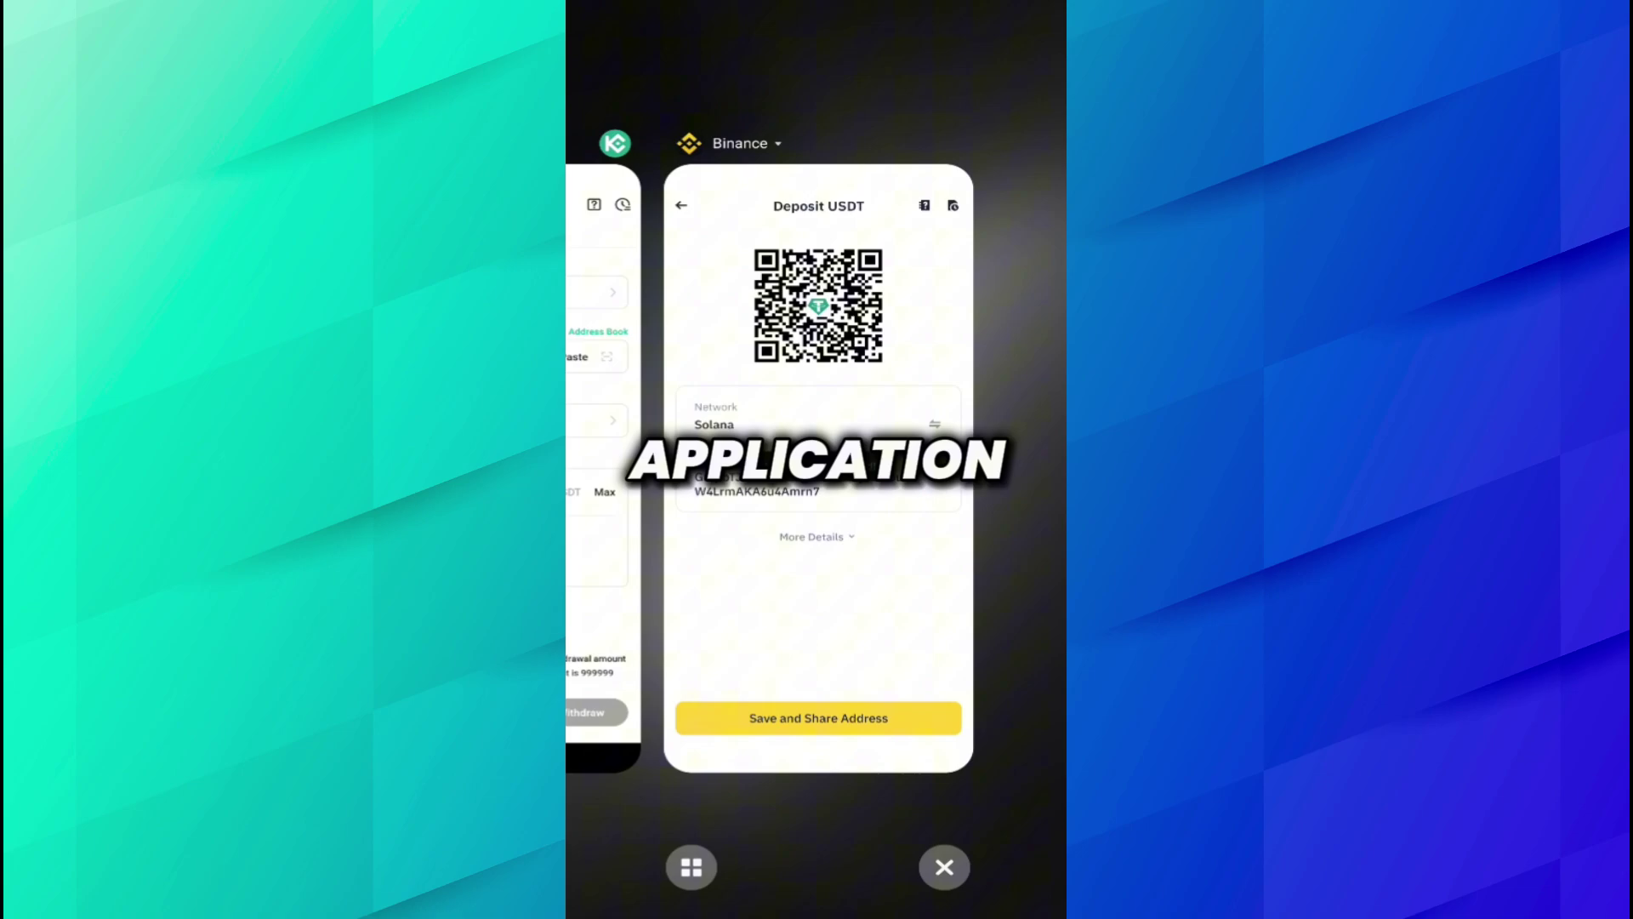
Paste the Binance Solana address as destination and enter a 6 USDT withdrawal amount.
click(715, 286)
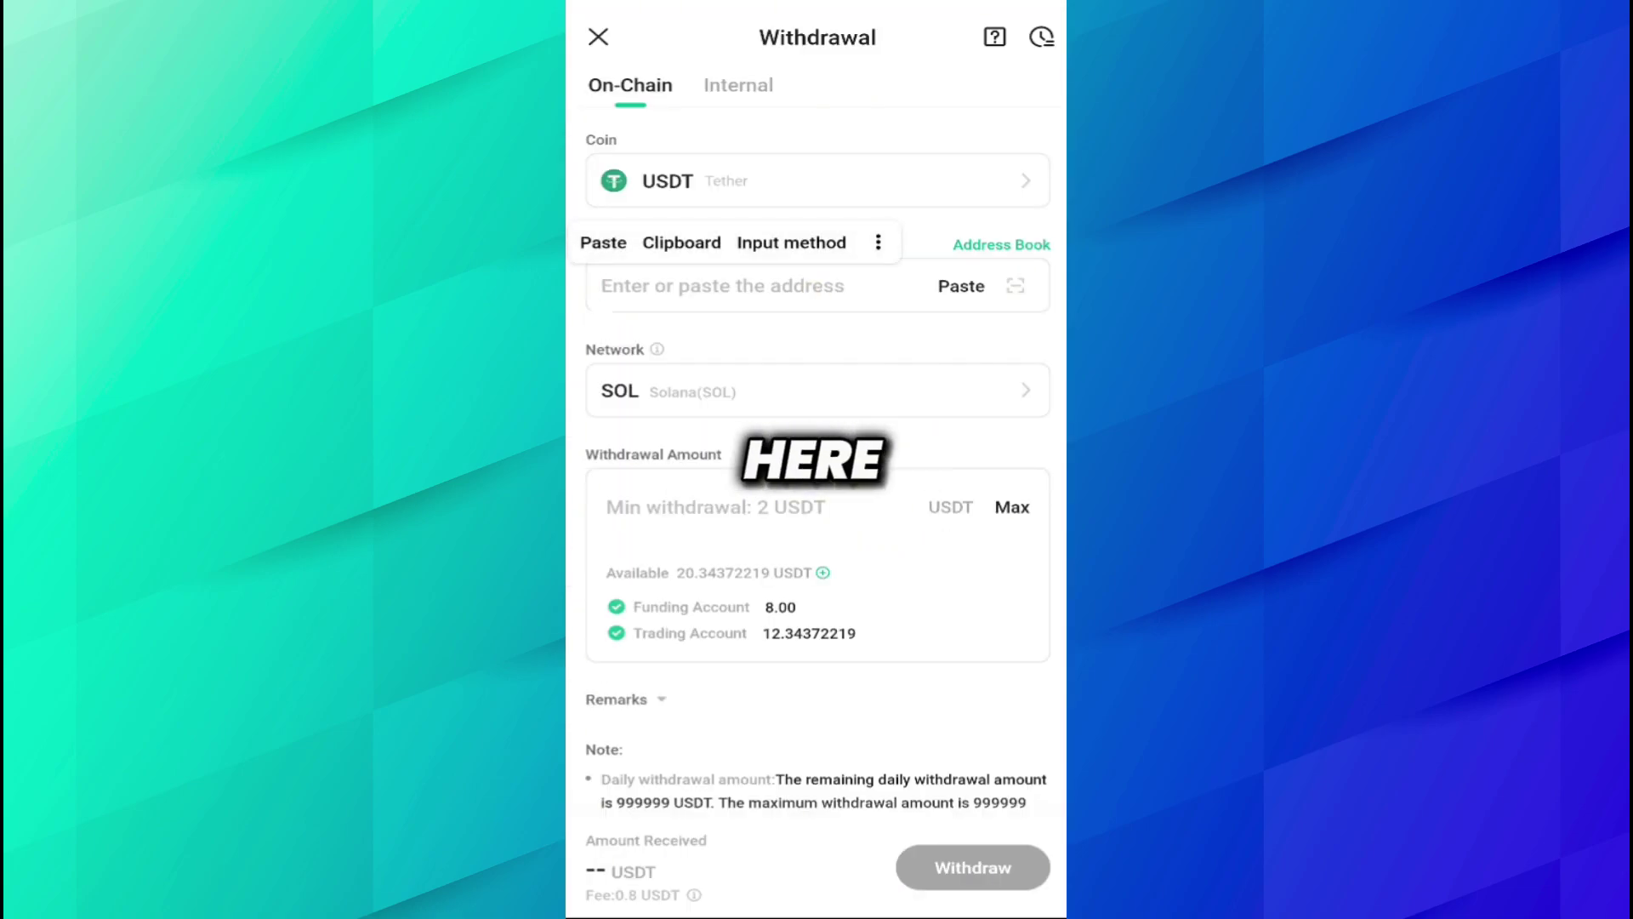
click(600, 241)
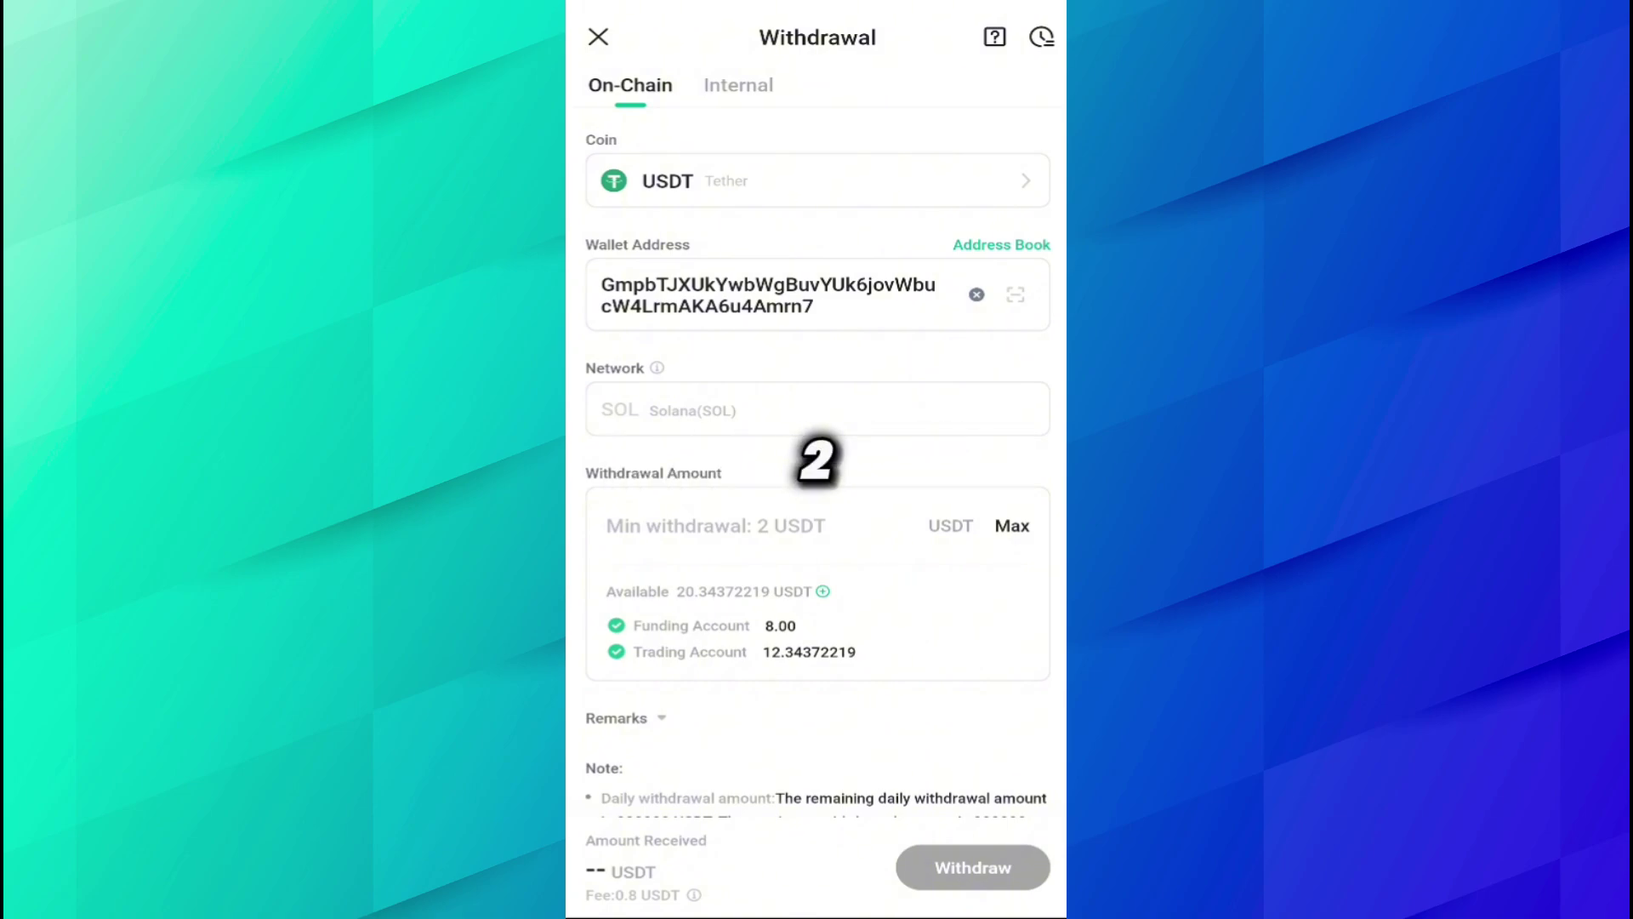
click(715, 525)
text(6)
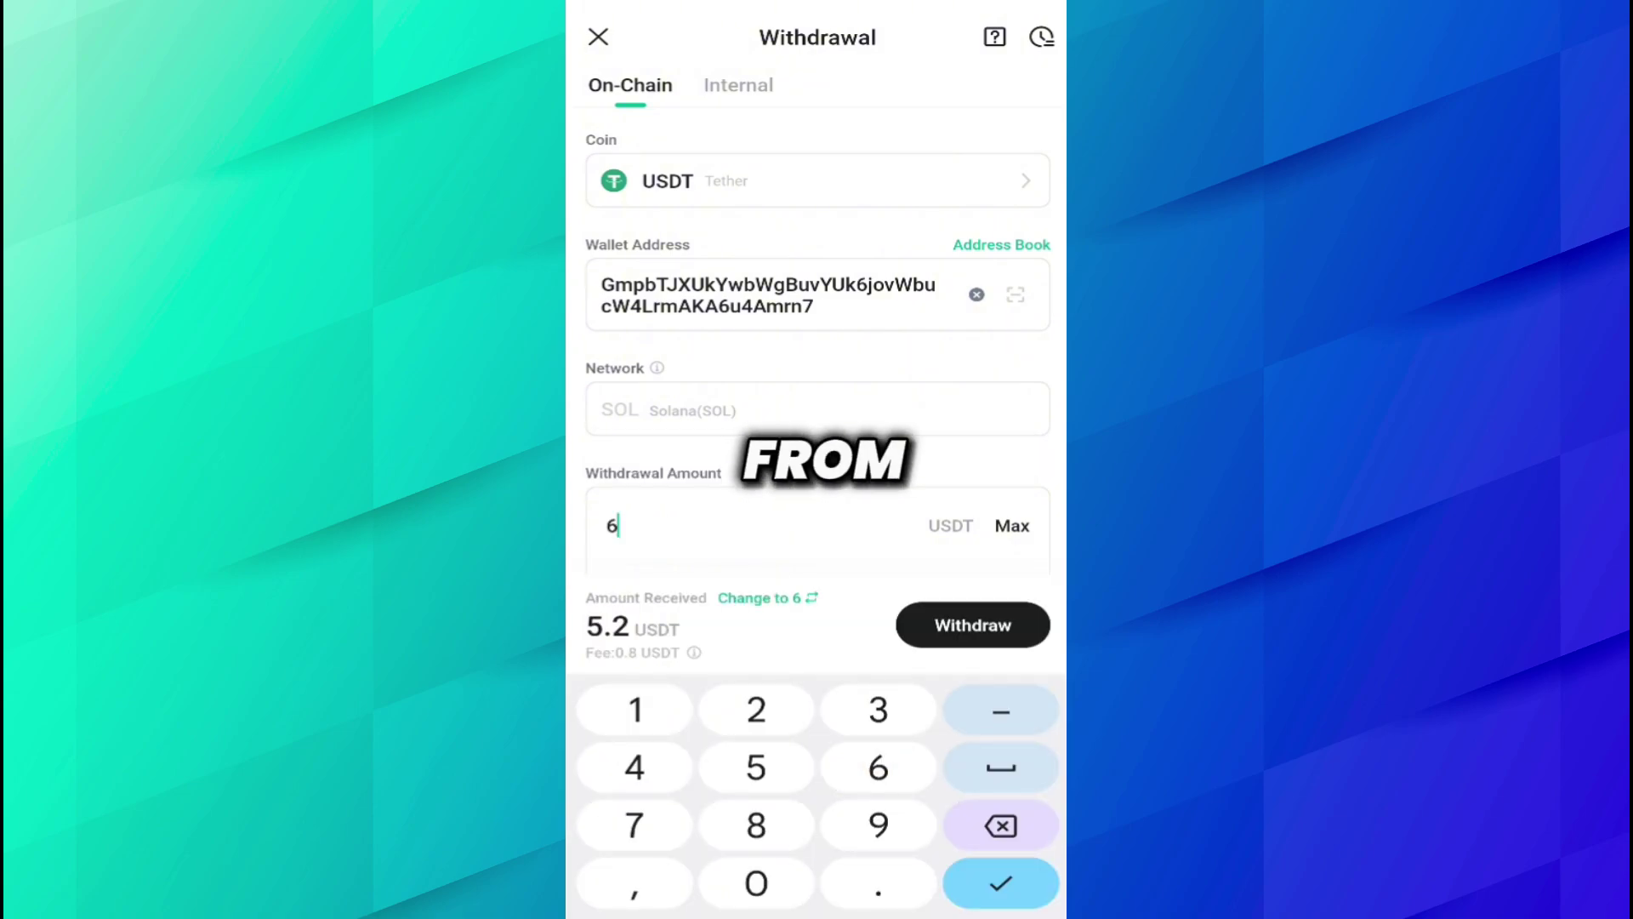
click(1003, 882)
scroll(817, 511, down, 3)
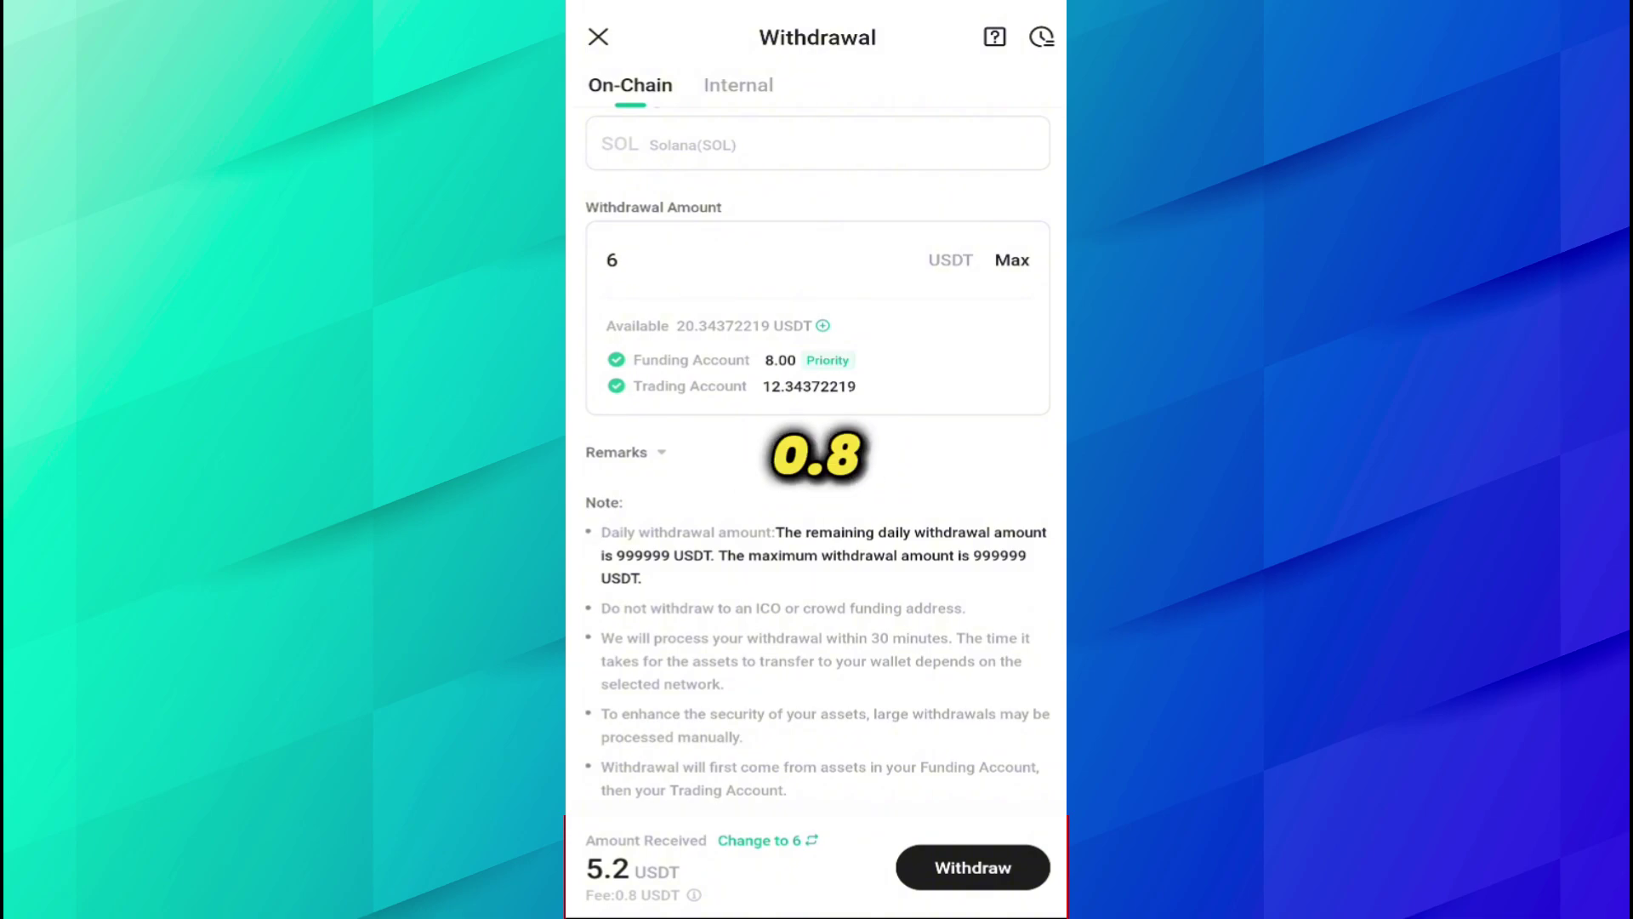
Submit and confirm the 6 USDT withdrawal over SOL to the Binance address.
click(973, 866)
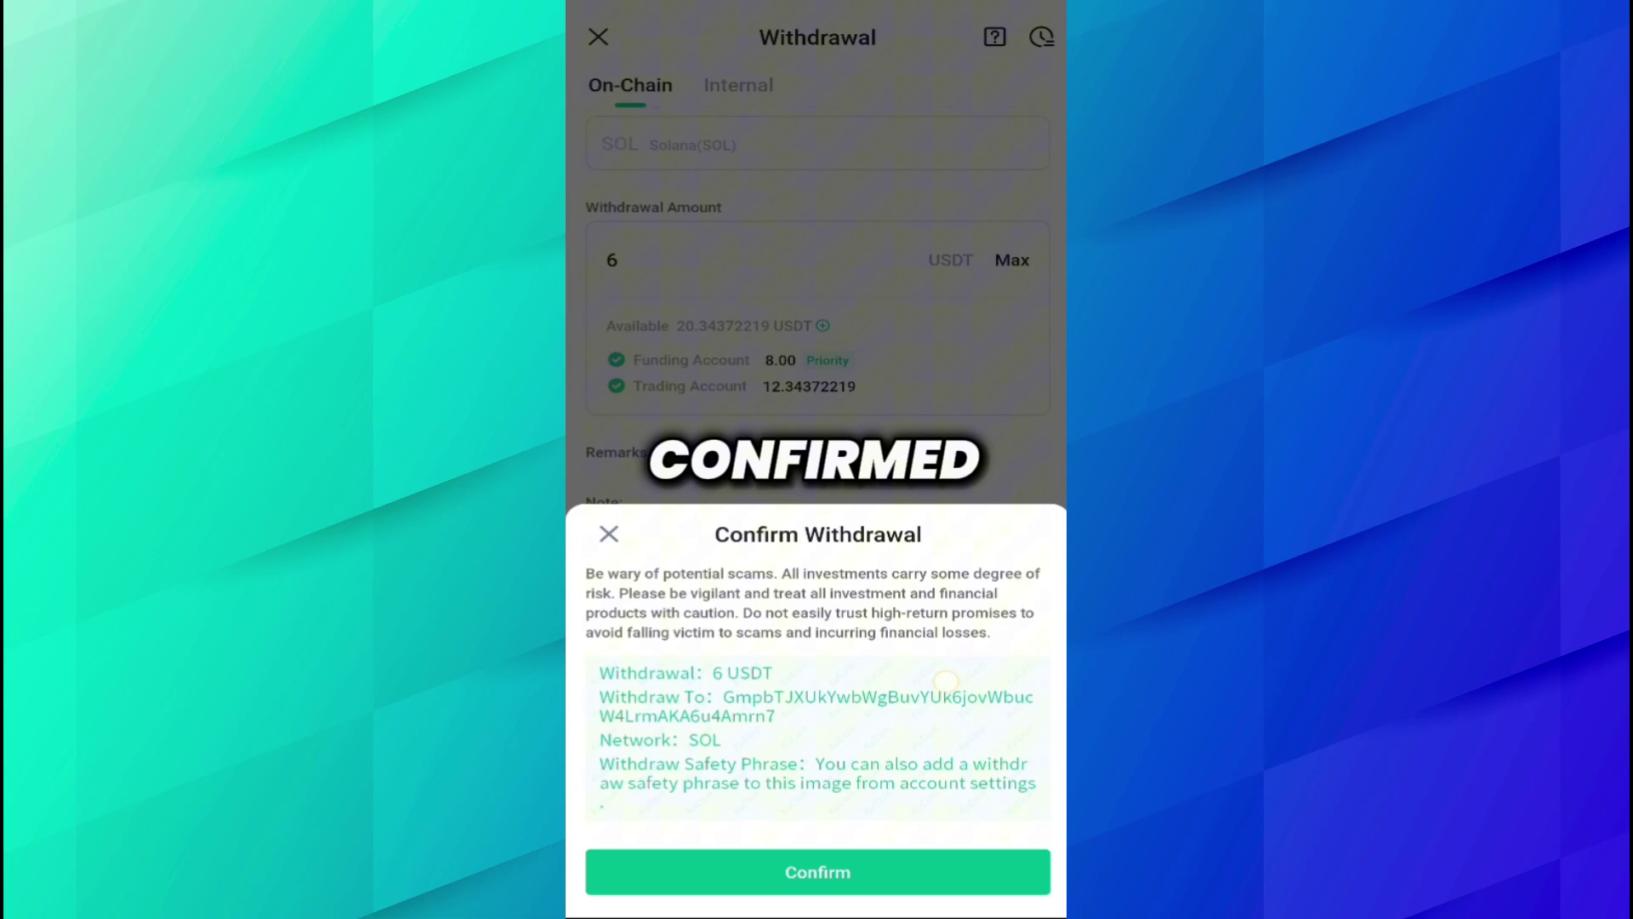
click(817, 871)
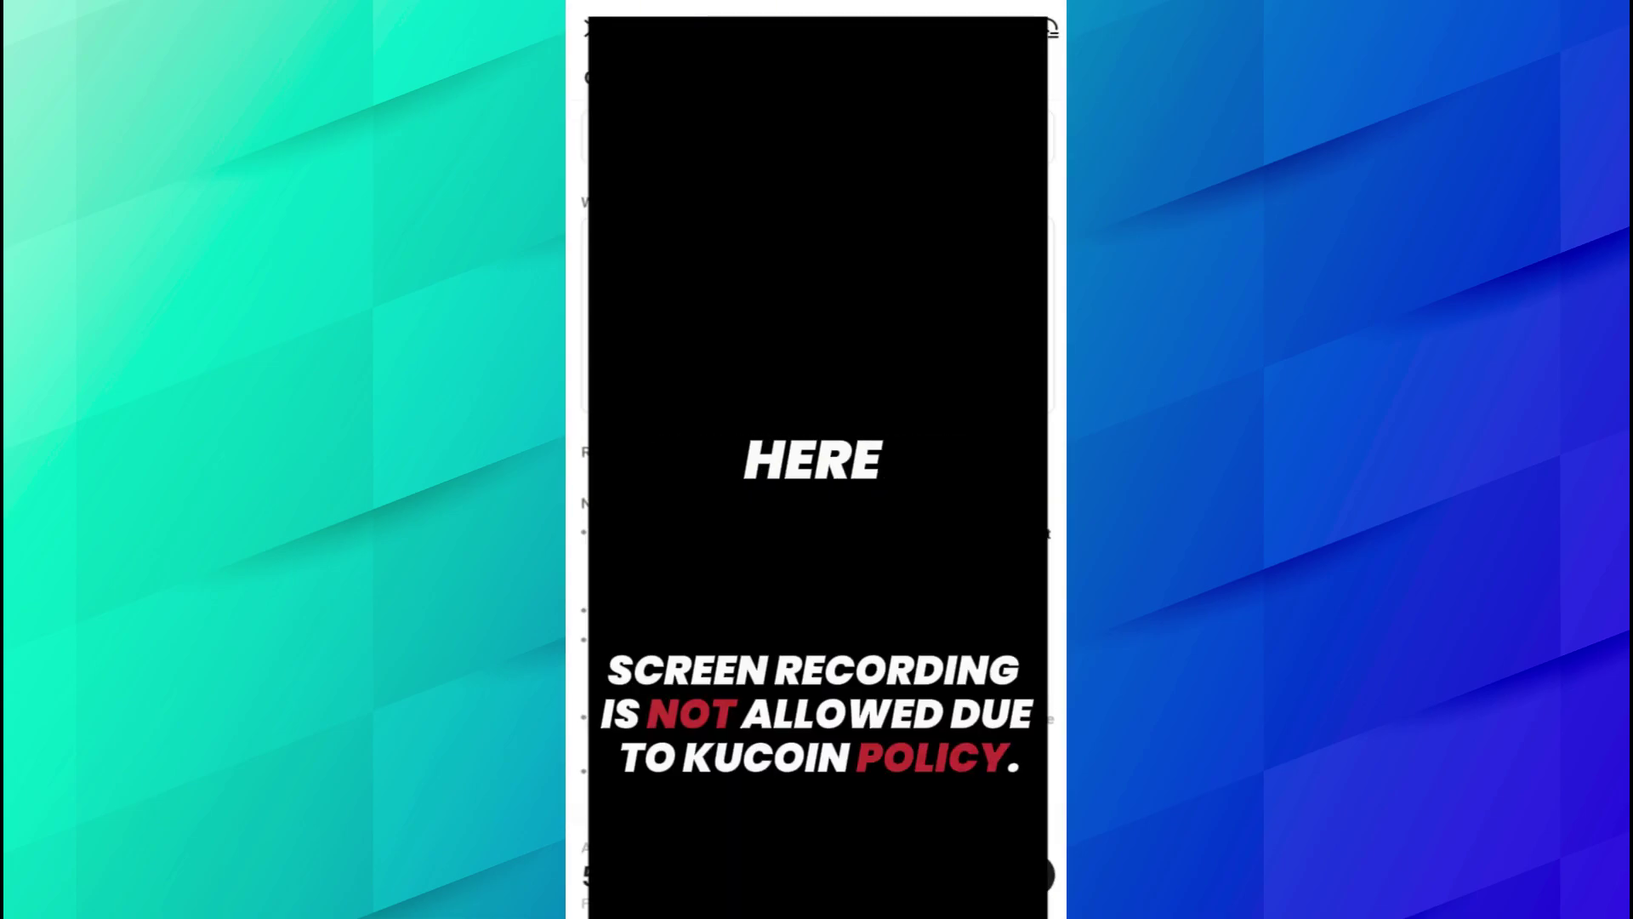